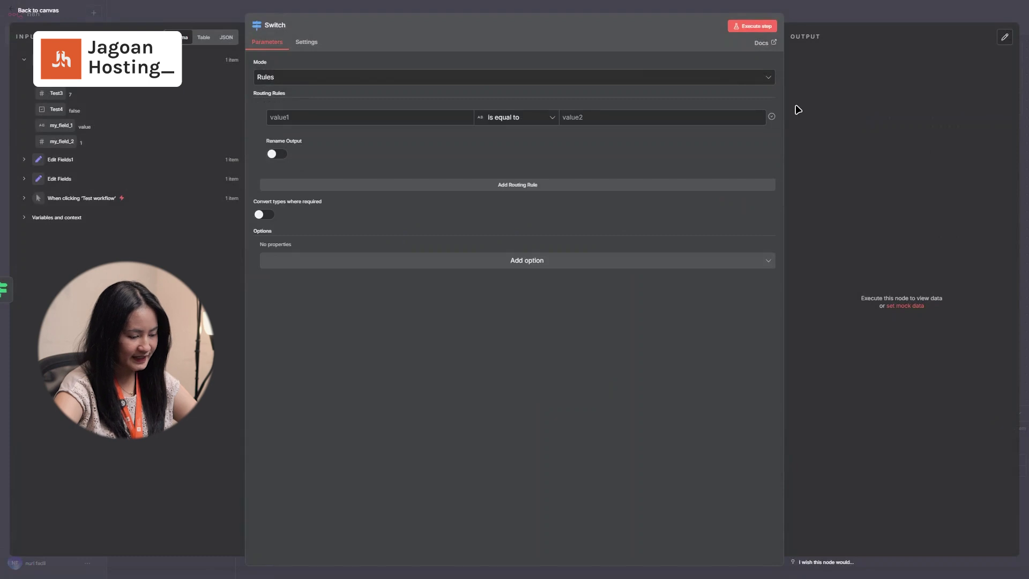
Keep the Switch in Rules mode, set its first routing rule to check that string Test1 contains "es", and return to the canvas
{"action": "left_click", "coordinate": [641, 74]}
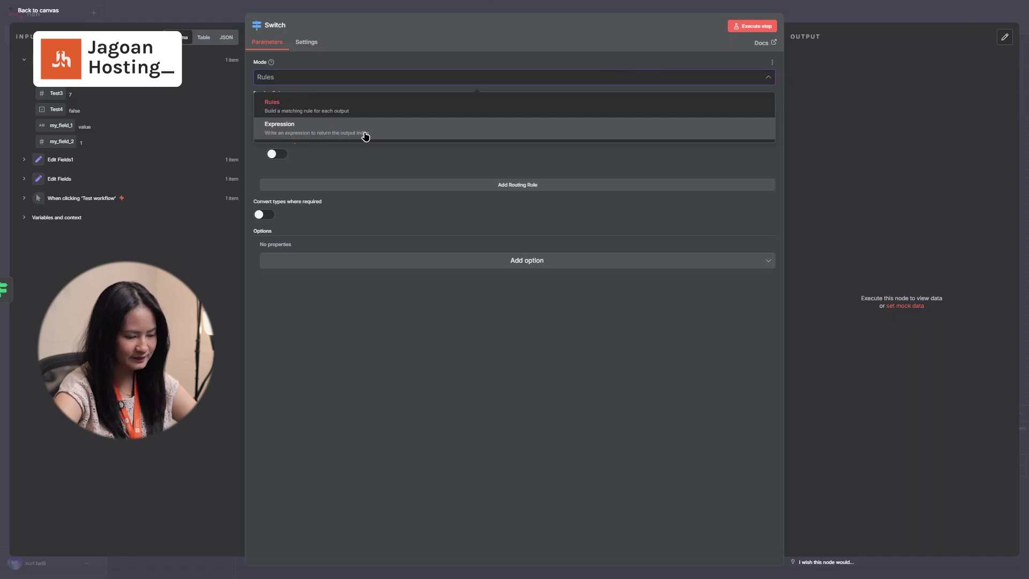
{"action": "left_click", "coordinate": [394, 107]}
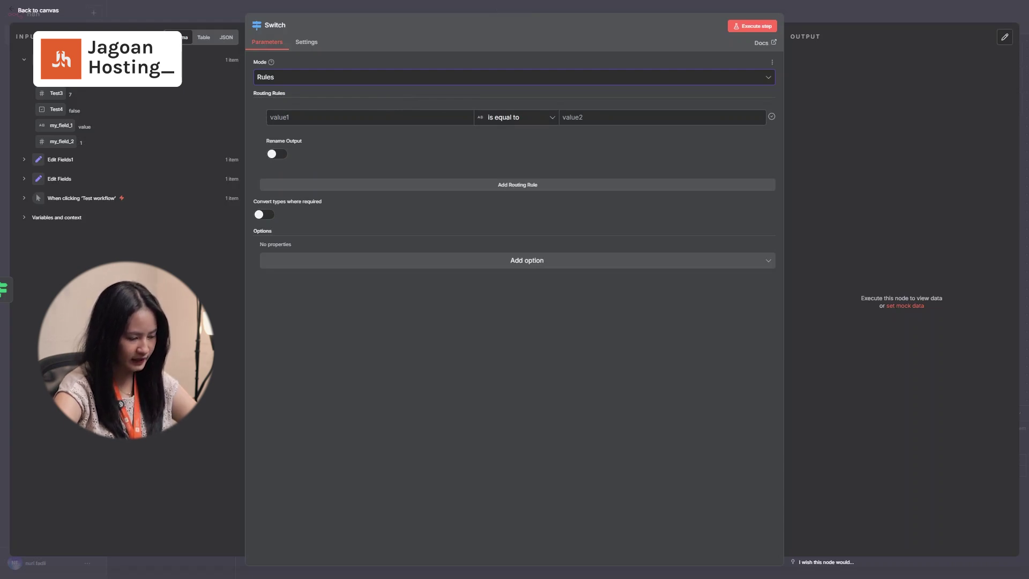
{"action": "left_click_drag", "start_coordinate": [56, 77], "coordinate": [324, 116]}
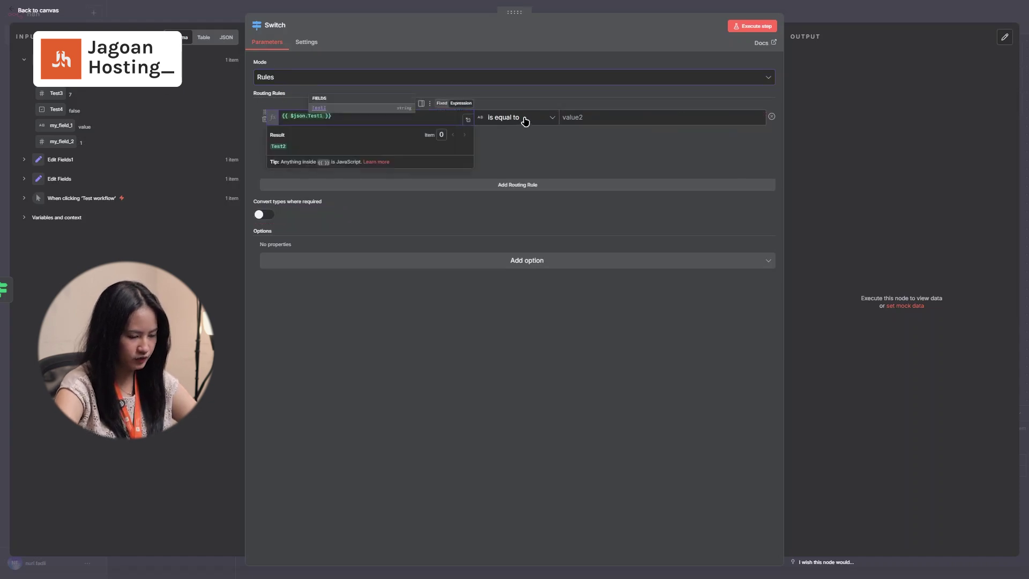
{"action": "left_click", "coordinate": [518, 119]}
{"action": "mouse_move", "coordinate": [535, 146]}
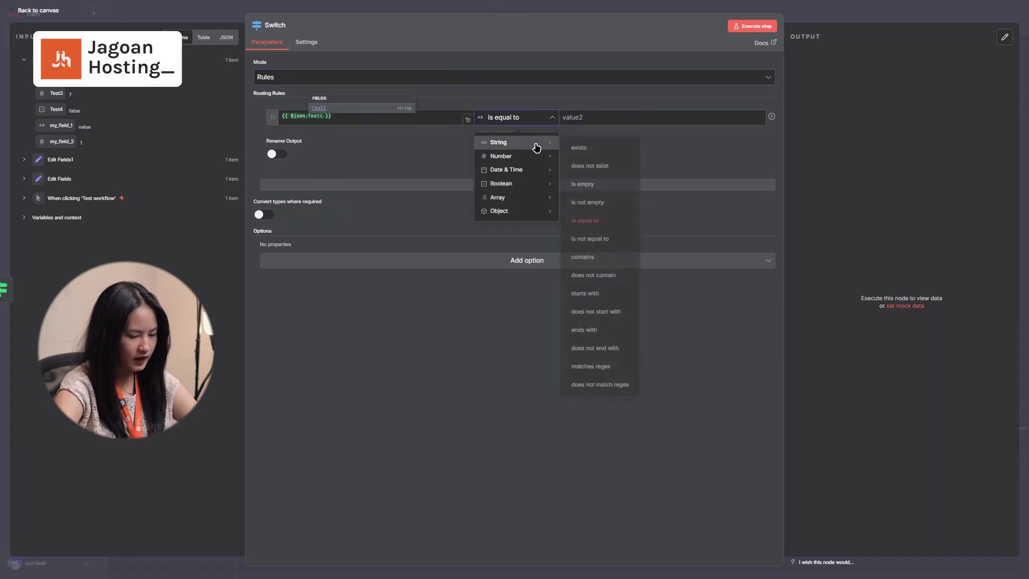
{"action": "left_click", "coordinate": [599, 259]}
{"action": "left_click", "coordinate": [603, 120]}
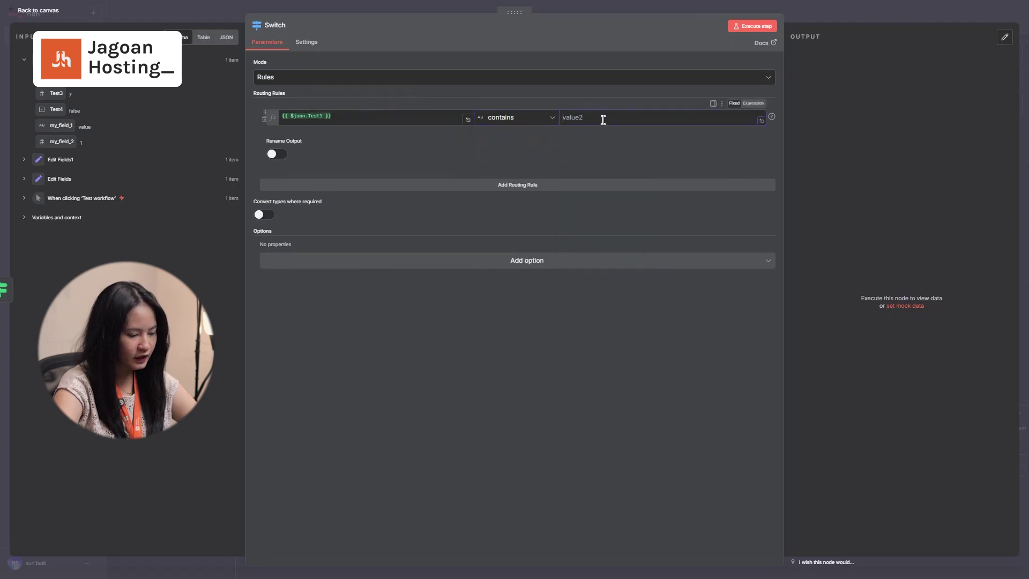
{"action": "type", "text": "es"}
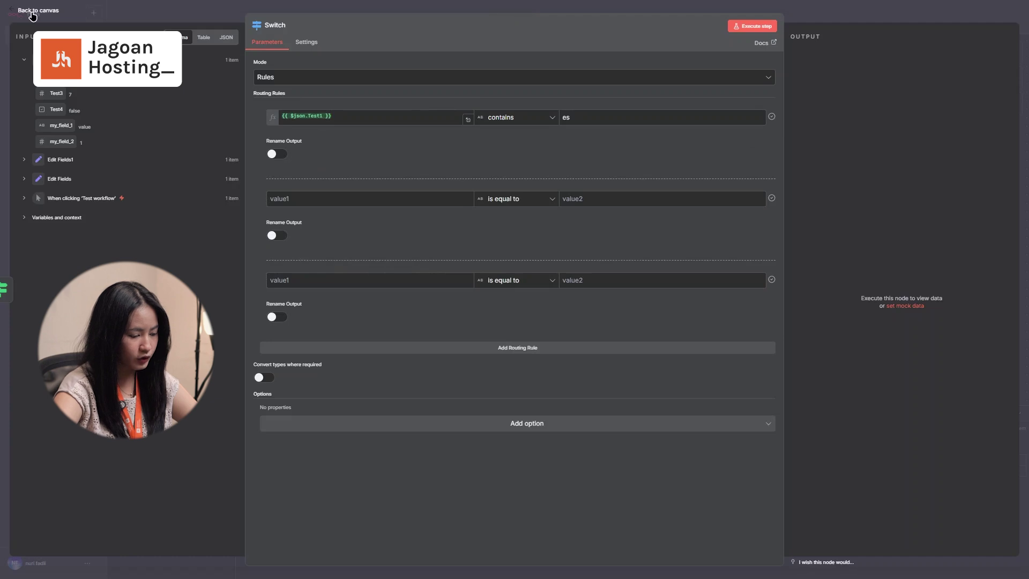
{"action": "left_click", "coordinate": [30, 11]}
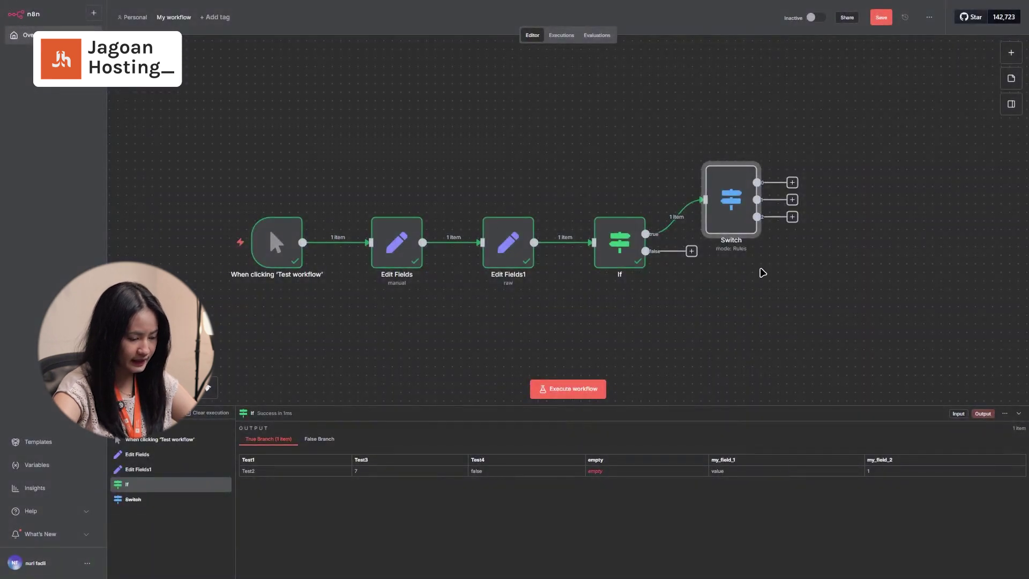
Rename the output of the Switch node's first routing rule to "Contains 'ES'" and return to the canvas
{"action": "mouse_move", "coordinate": [735, 217]}
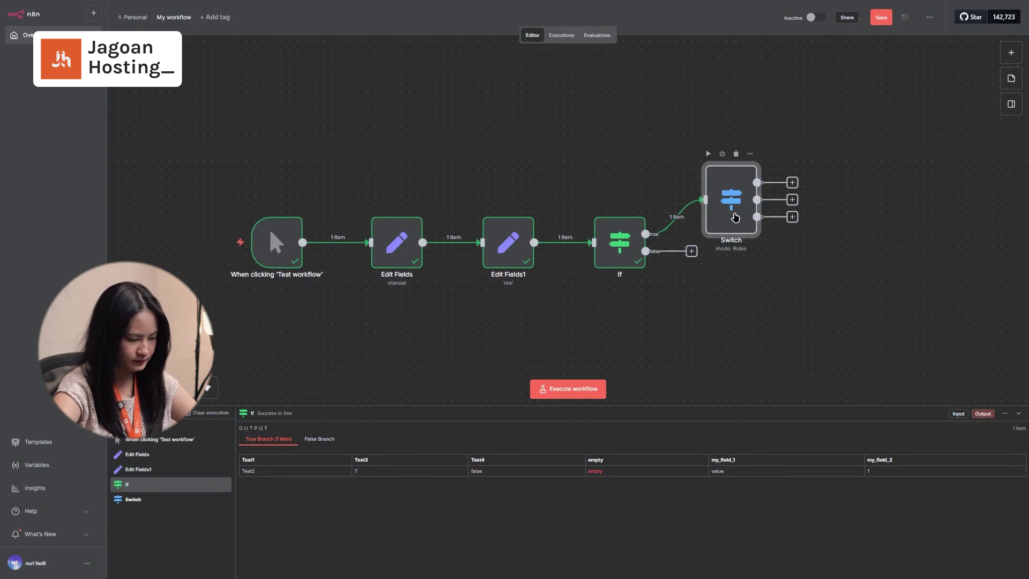
{"action": "double_click", "coordinate": [735, 217]}
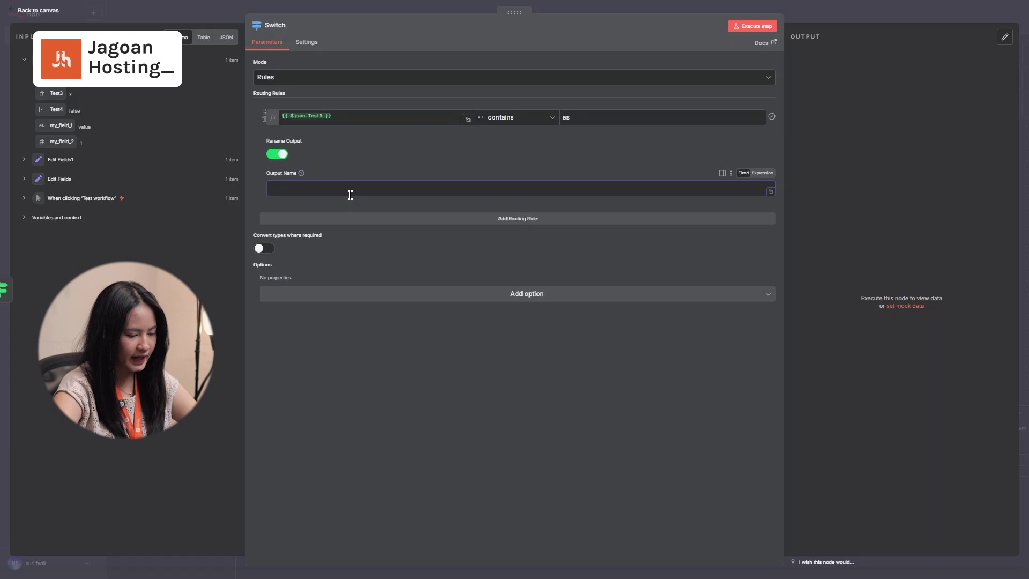
{"action": "type", "text": "Conta"}
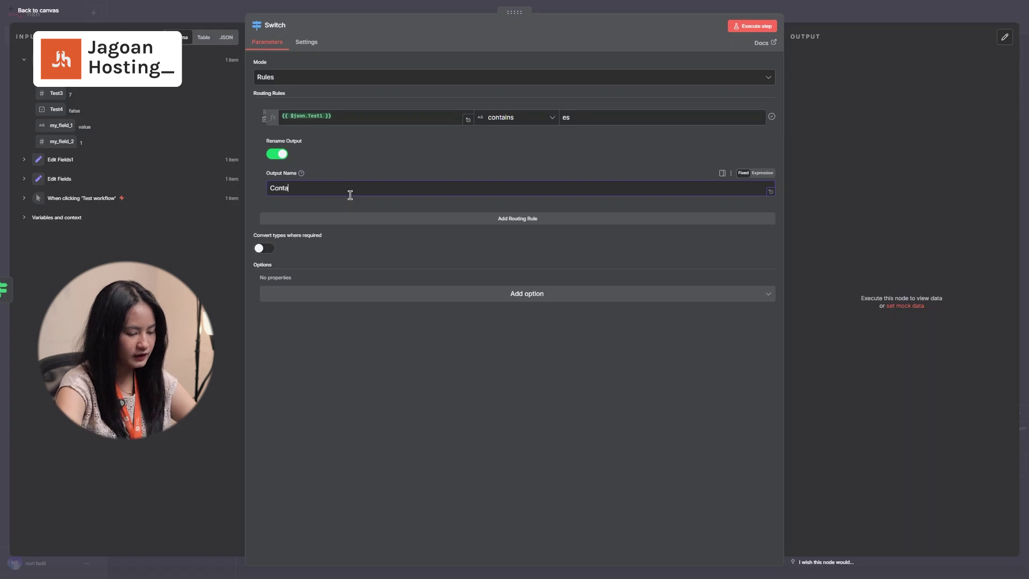
{"action": "type", "text": "ins 'ES'"}
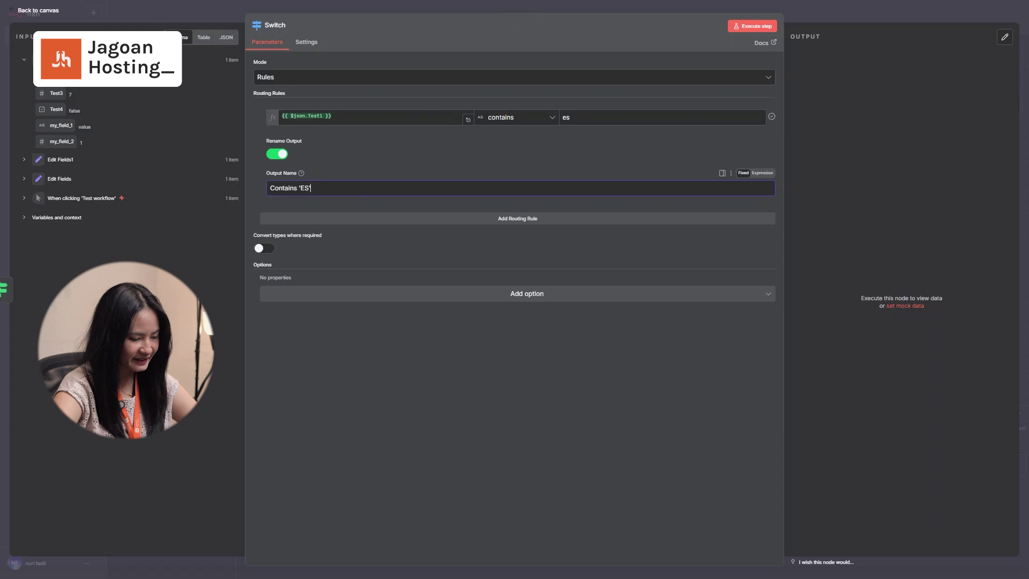
{"action": "left_click", "coordinate": [54, 13]}
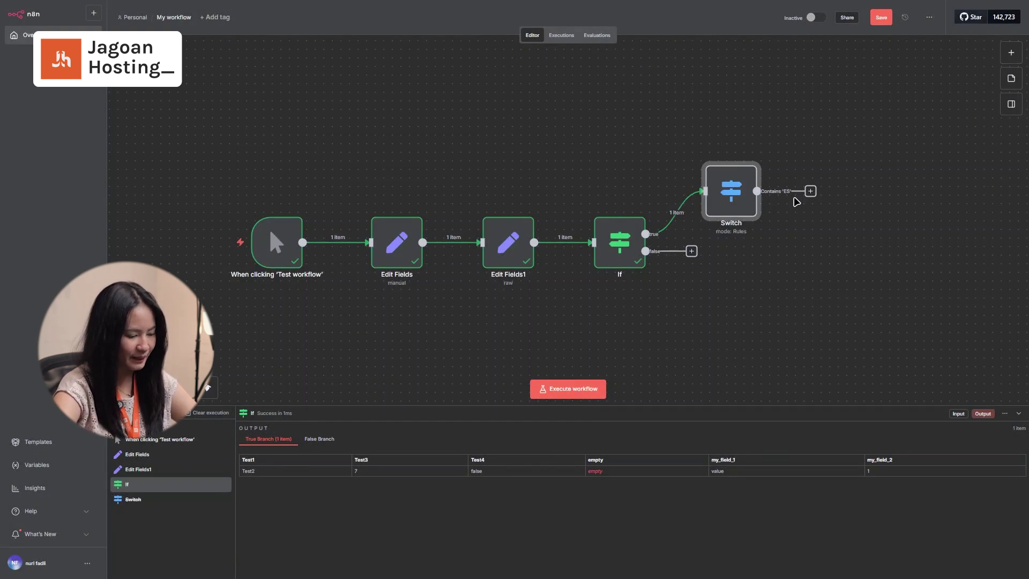
Add a second routing rule to the Switch node that checks whether string Test1 starts with "te"
{"action": "mouse_move", "coordinate": [731, 202]}
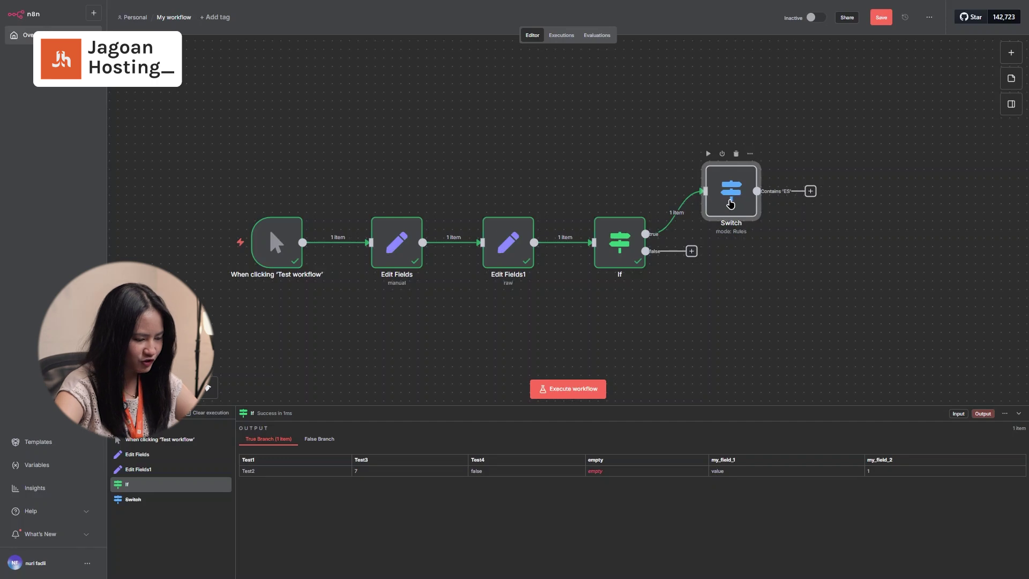
{"action": "double_click", "coordinate": [729, 205]}
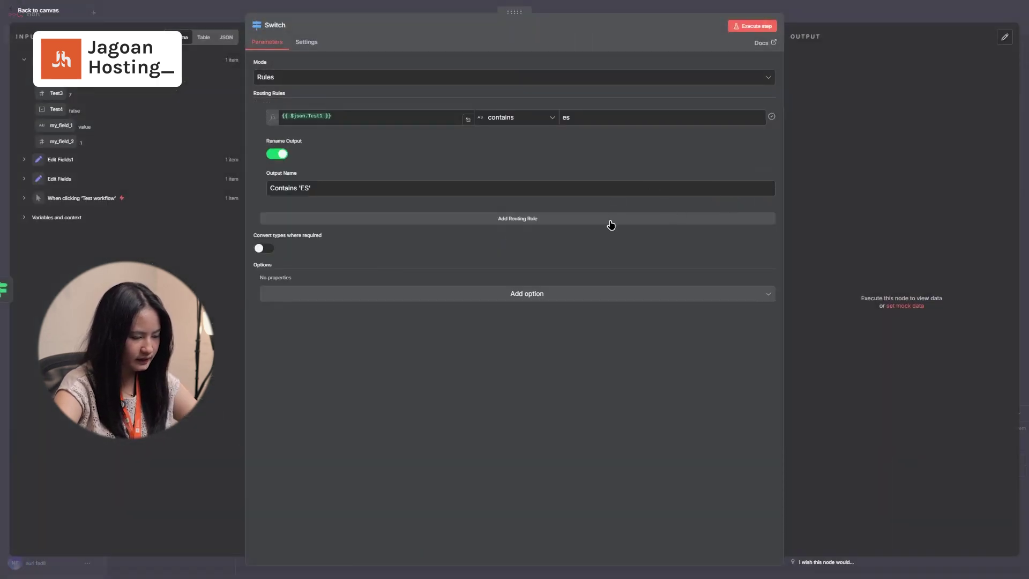
{"action": "left_click", "coordinate": [611, 221]}
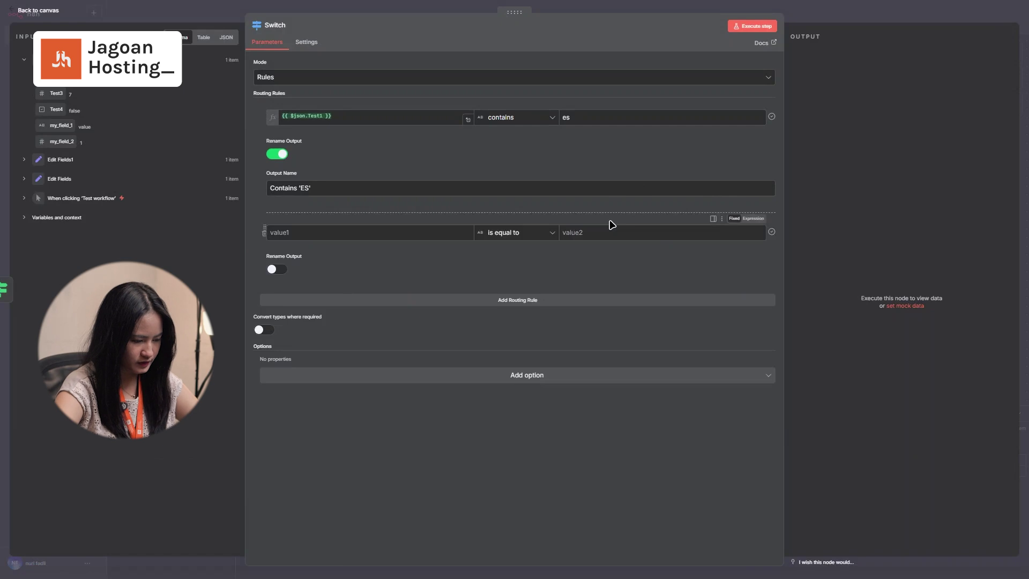
{"action": "left_click_drag", "start_coordinate": [57, 77], "coordinate": [300, 232]}
{"action": "left_click", "coordinate": [547, 237]}
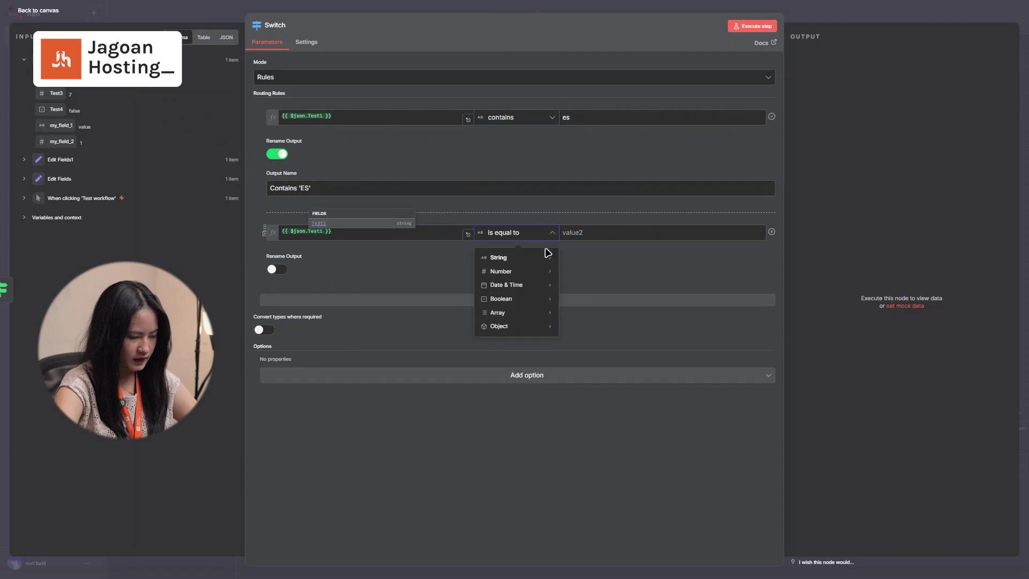
{"action": "mouse_move", "coordinate": [541, 258]}
{"action": "left_click", "coordinate": [593, 410]}
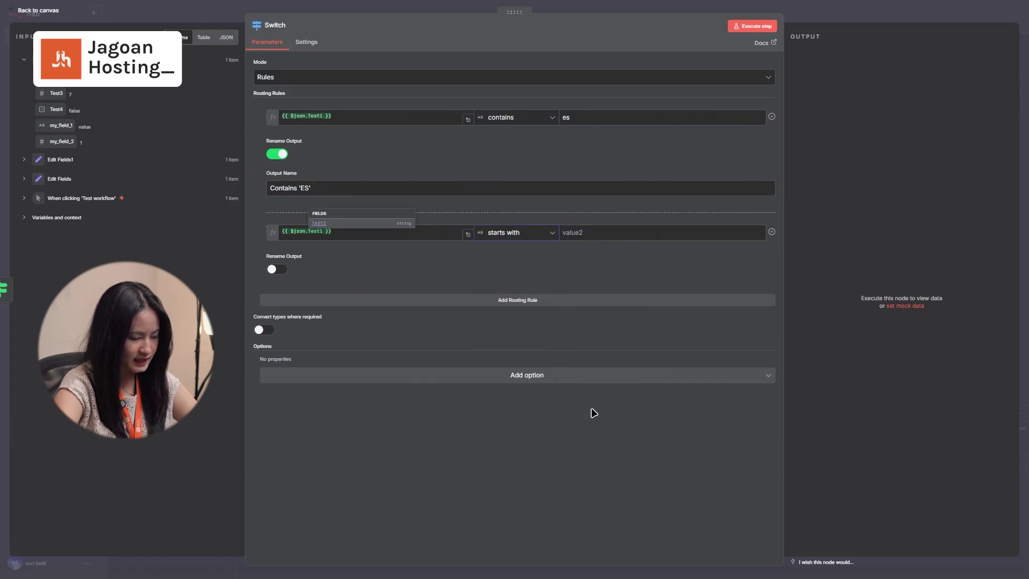
{"action": "type", "text": "te"}
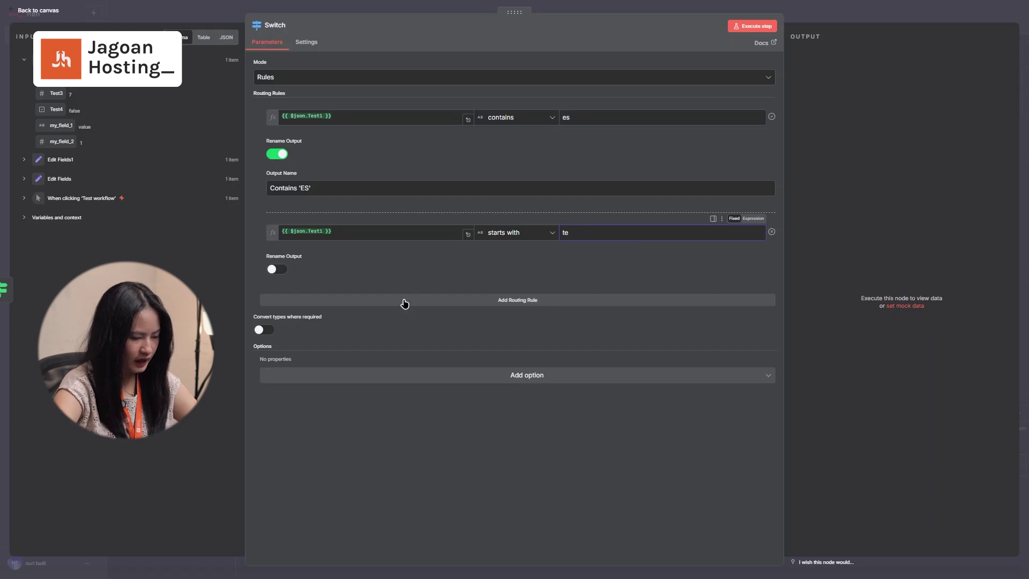
Rename the second rule's output to "Starts 'TE'" and return to the canvas
{"action": "left_click", "coordinate": [274, 269]}
{"action": "left_click", "coordinate": [324, 304]}
{"action": "type", "text": "Starts 'TE"}
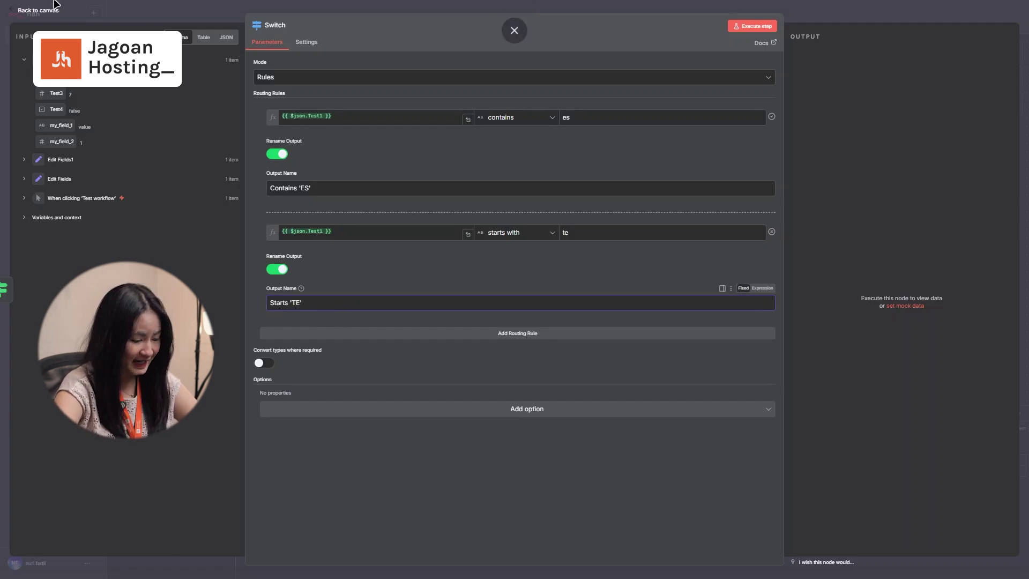
{"action": "left_click", "coordinate": [38, 17]}
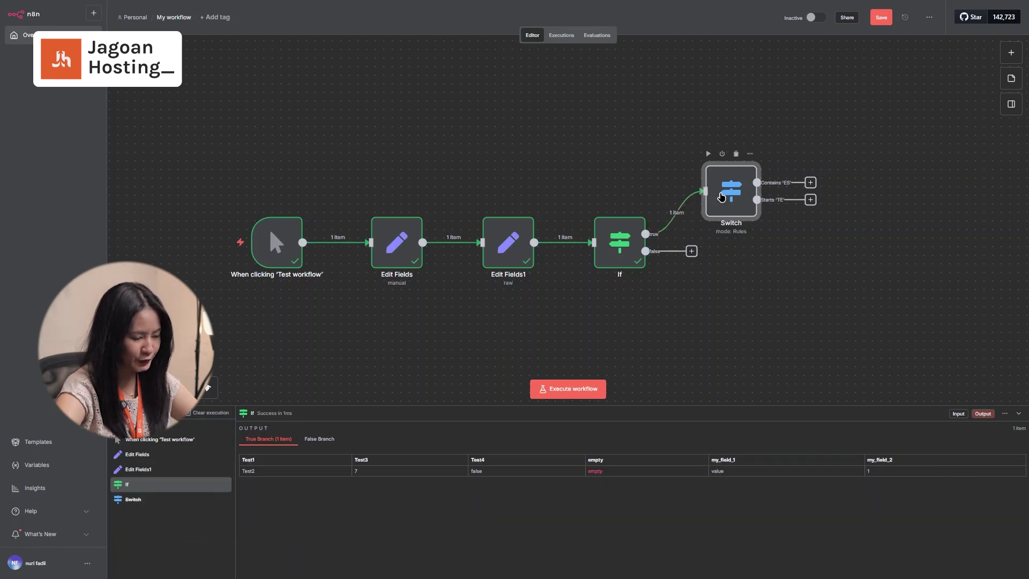
Add the Fallback Output option to the Switch node and display its available choices
{"action": "double_click", "coordinate": [720, 196]}
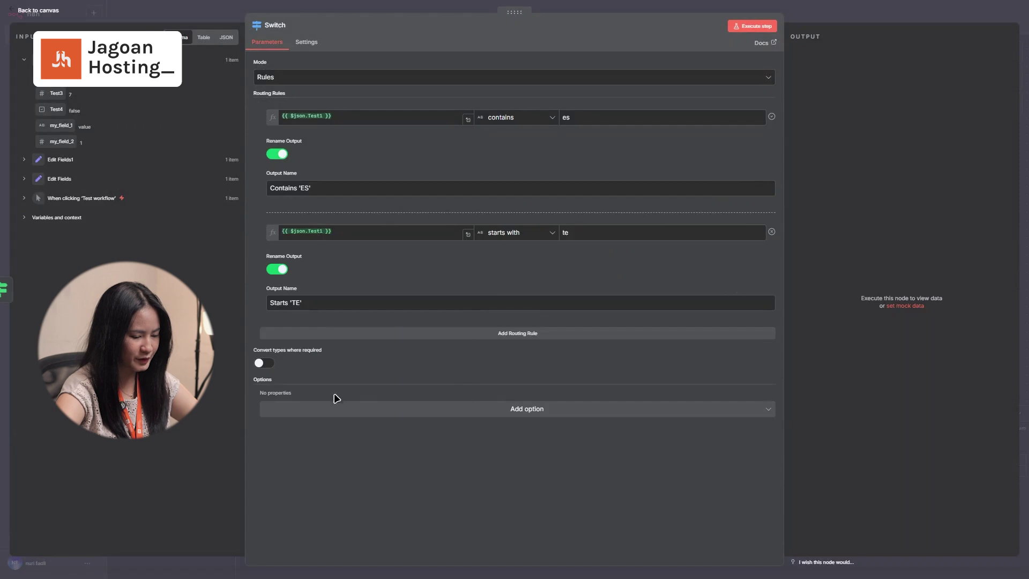
{"action": "left_click", "coordinate": [361, 413]}
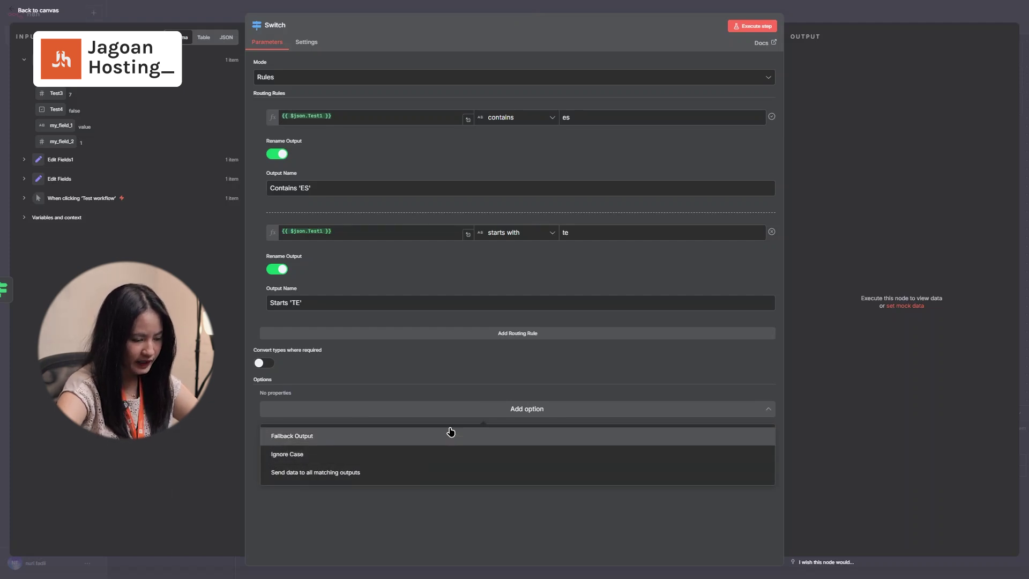
{"action": "left_click", "coordinate": [451, 434]}
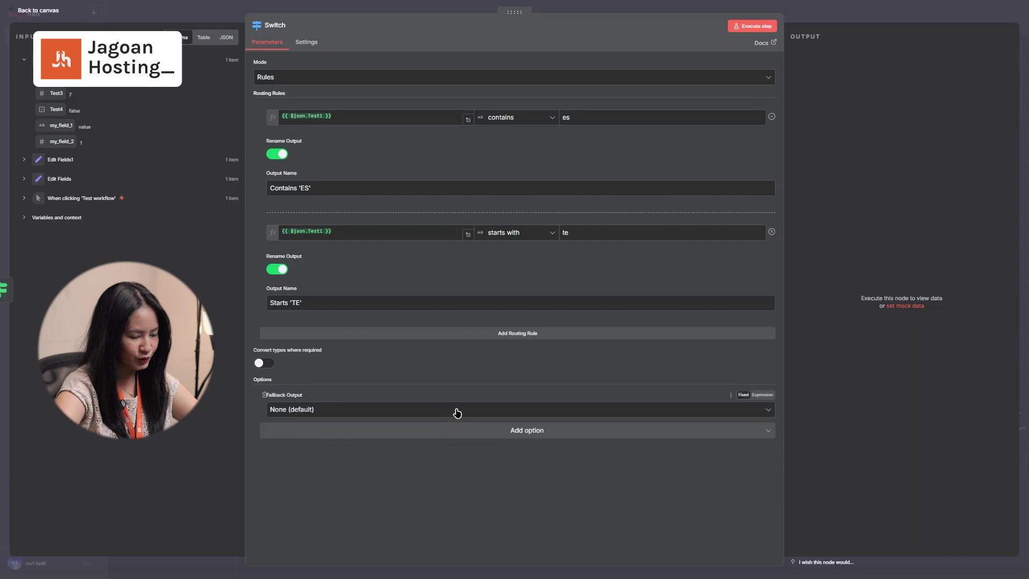
{"action": "left_click", "coordinate": [454, 411]}
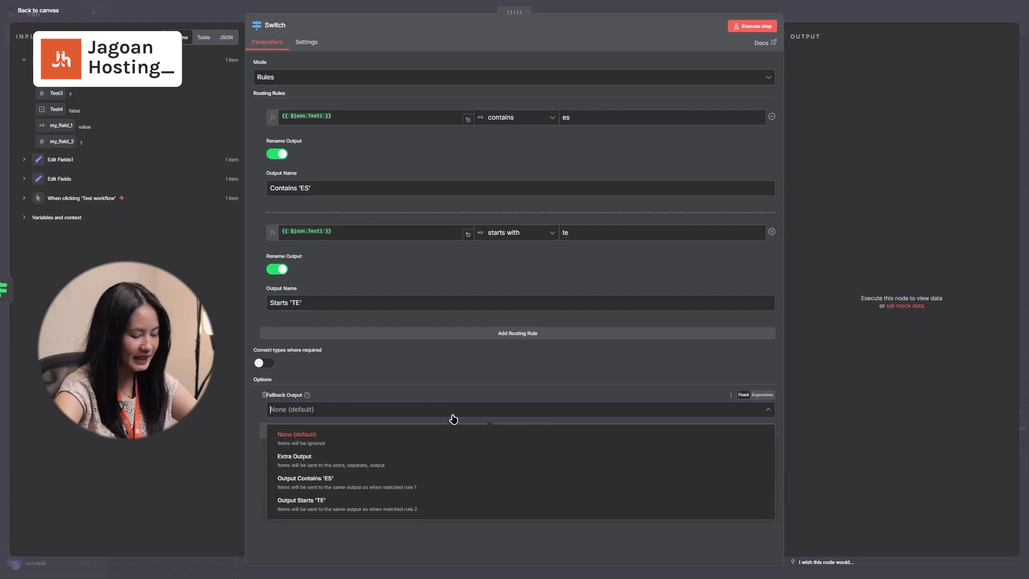
Change the Switch node's mode to Expression and set the number of outputs to 5
{"action": "left_click", "coordinate": [516, 76]}
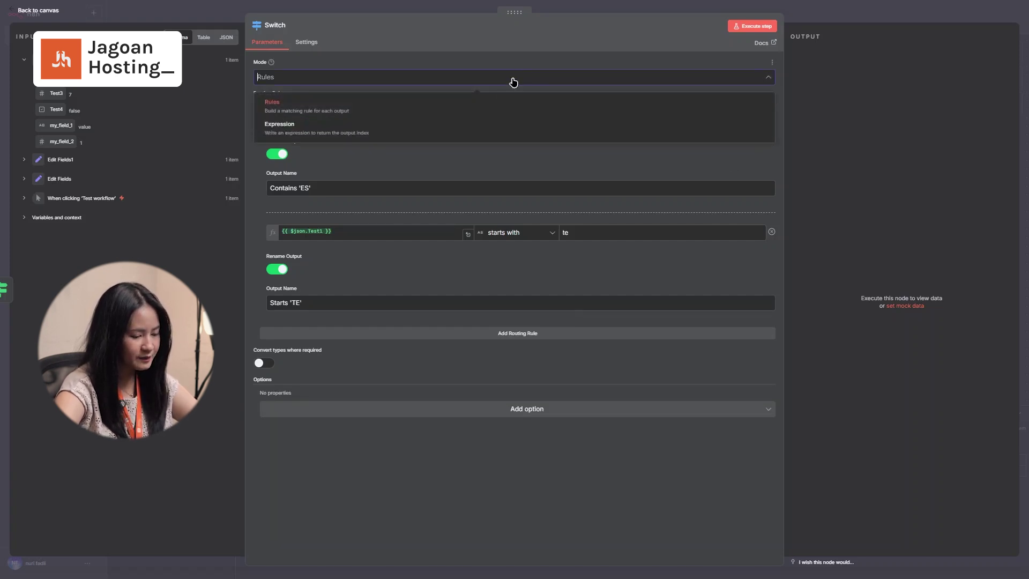
{"action": "left_click", "coordinate": [482, 129]}
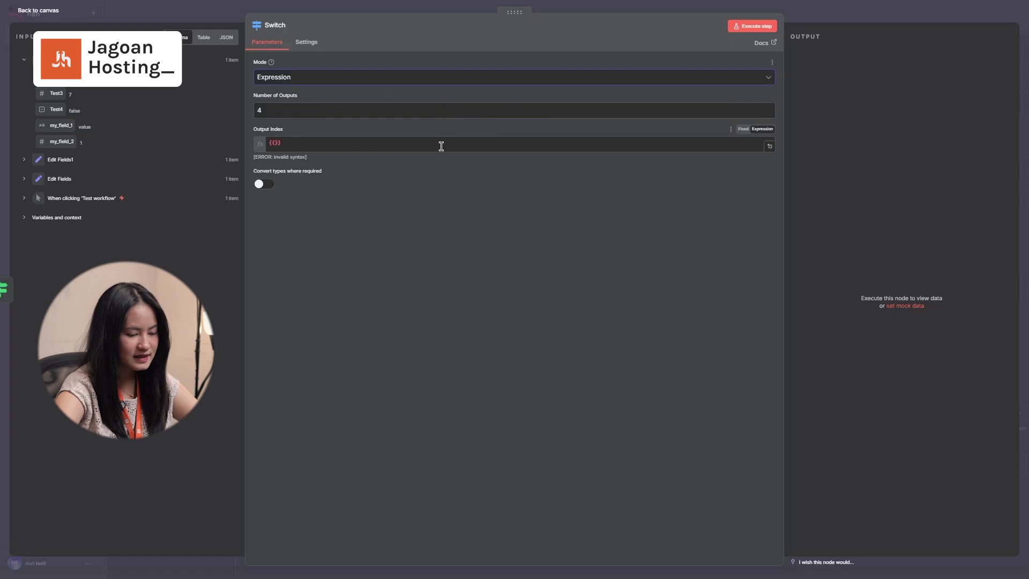
{"action": "left_click", "coordinate": [308, 110]}
{"action": "key", "text": "BackSpace"}
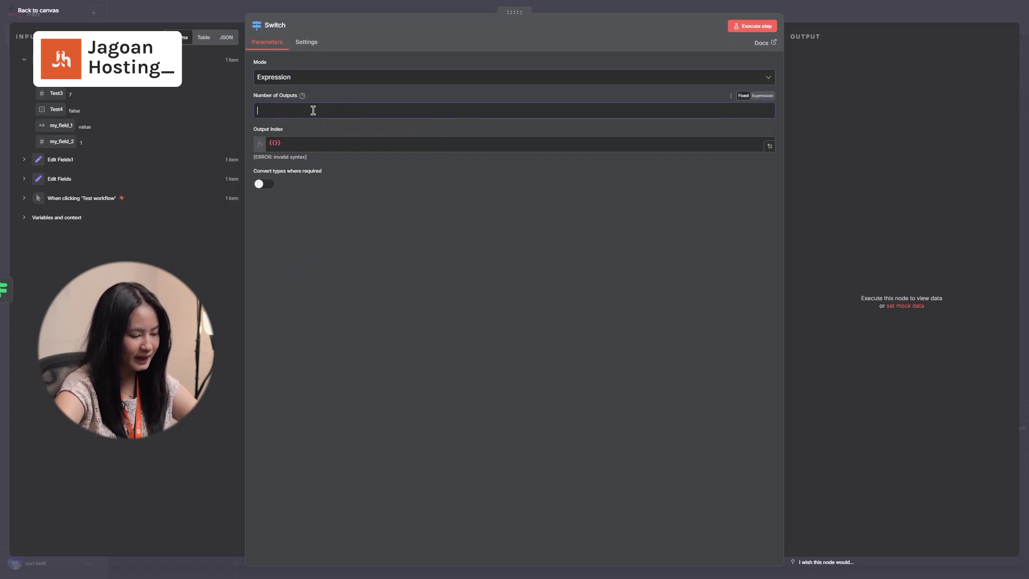
{"action": "type", "text": "5"}
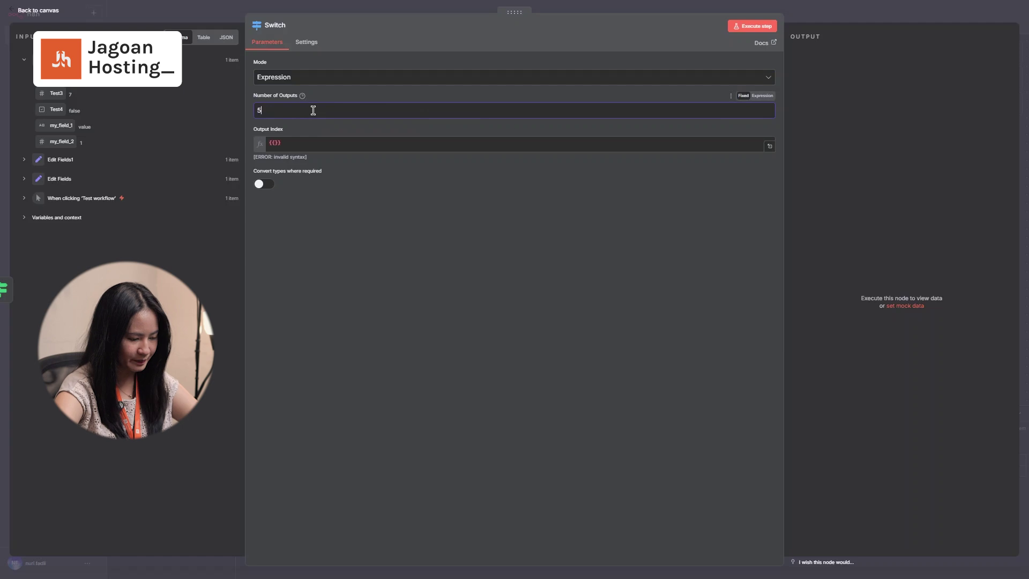
Set the Output Index expression to {{$json.Test1 === "test3" ? 0 : 1}}
{"action": "left_click", "coordinate": [311, 139]}
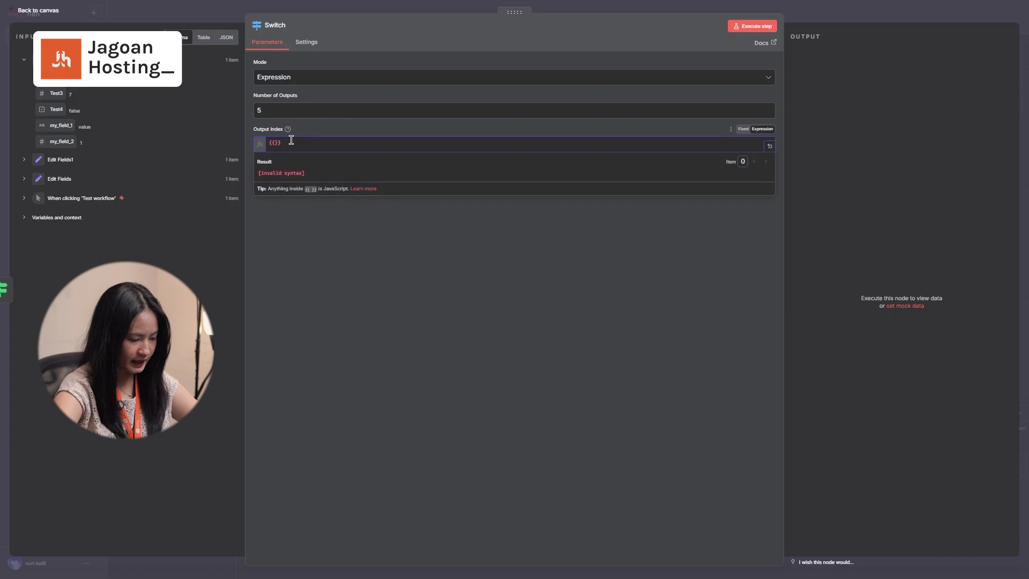
{"action": "key", "text": "ctrl+a"}
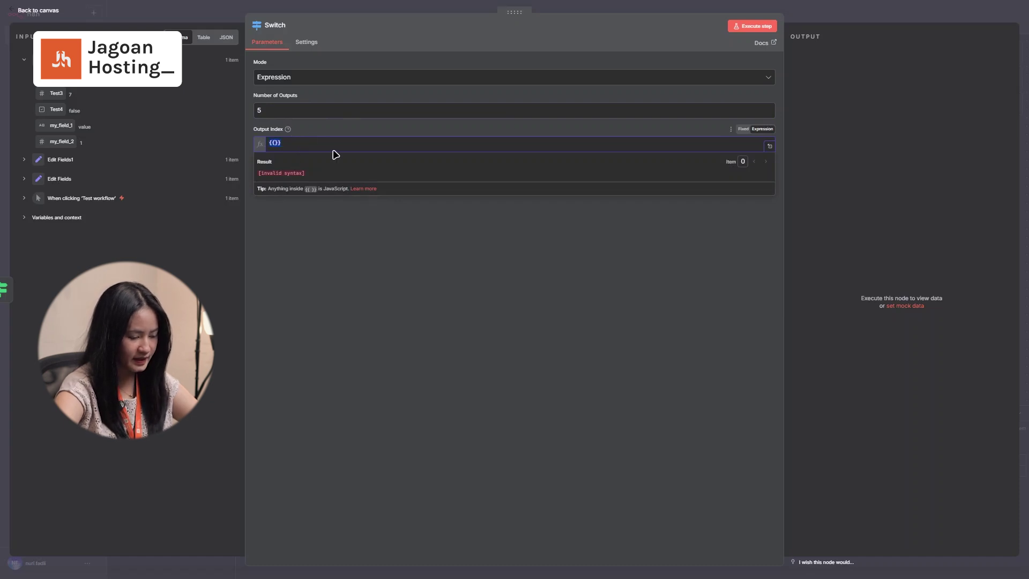
{"action": "type", "text": "[]"}
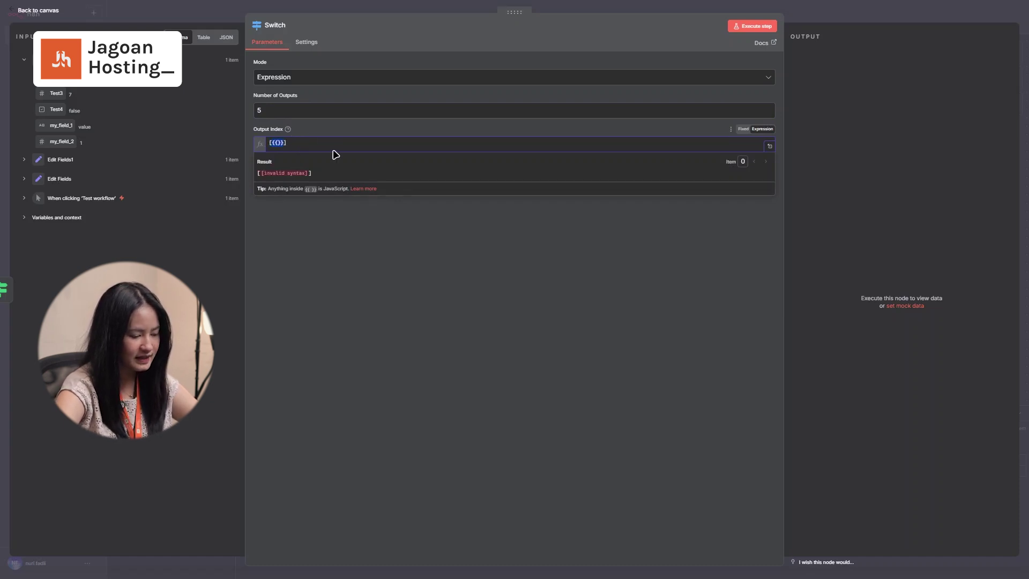
{"action": "type", "text": "{{"}
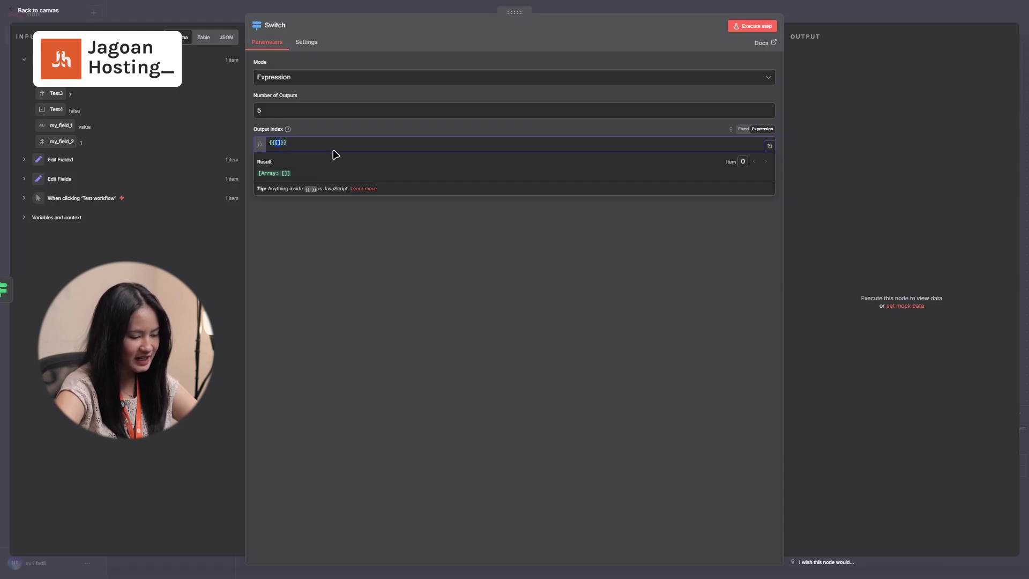
{"action": "type", "text": "$json.Test1"}
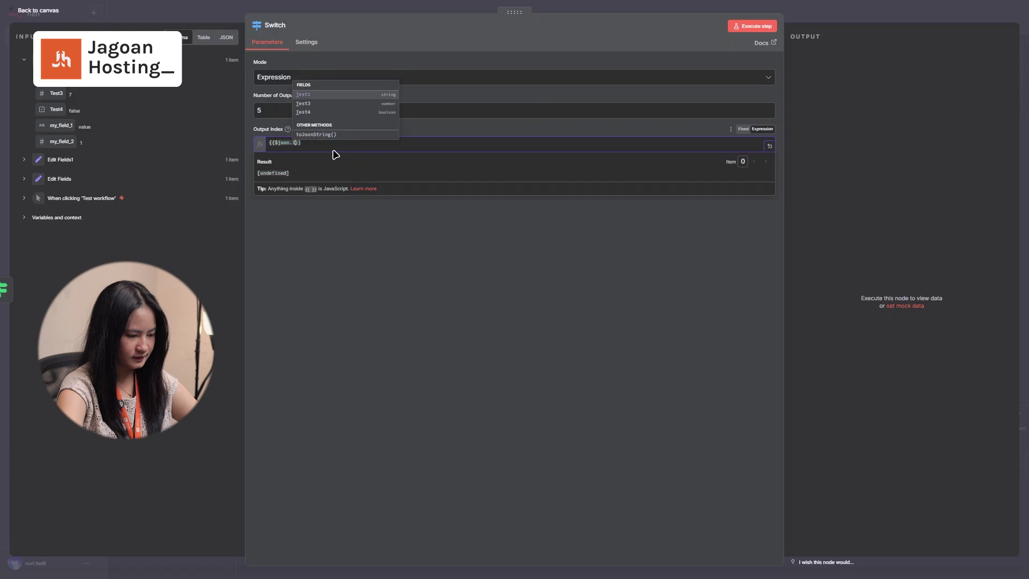
{"action": "type", "text": " === \"test\""}
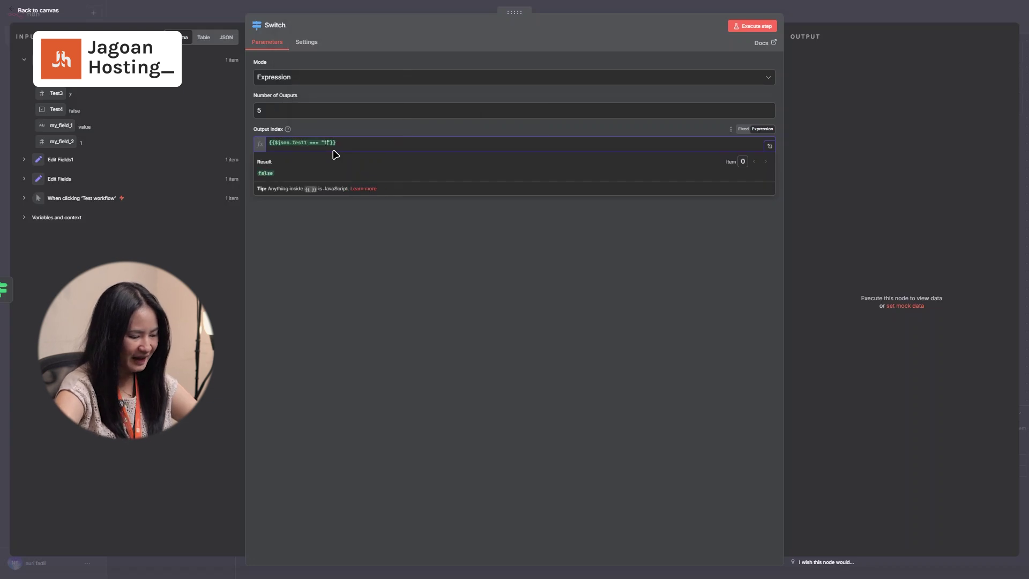
{"action": "type", "text": "3\" ? 0 : 1"}
Execute the Switch step, inspect its output branches, and return to the canvas
{"action": "left_click", "coordinate": [752, 26]}
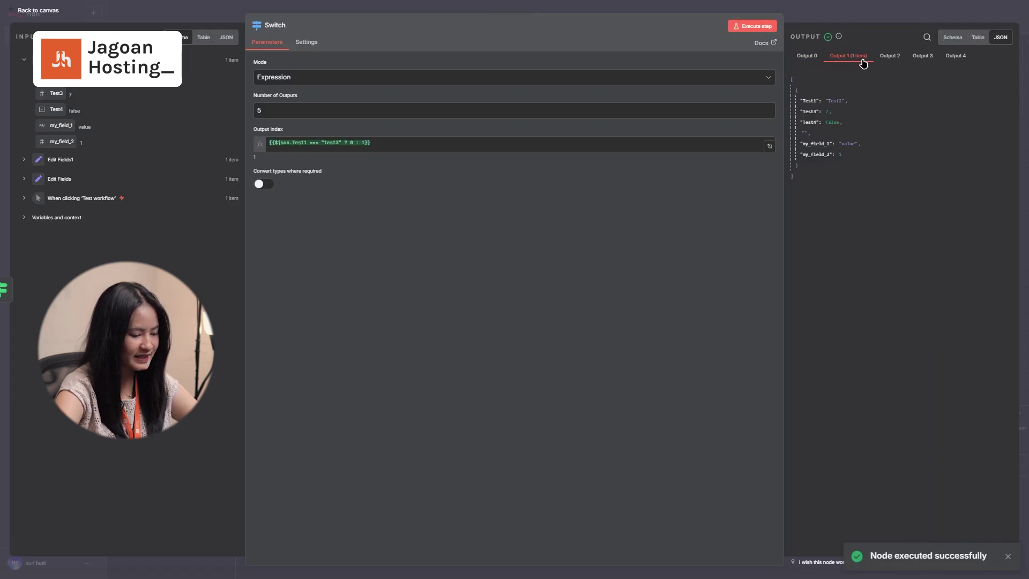
{"action": "left_click", "coordinate": [915, 61]}
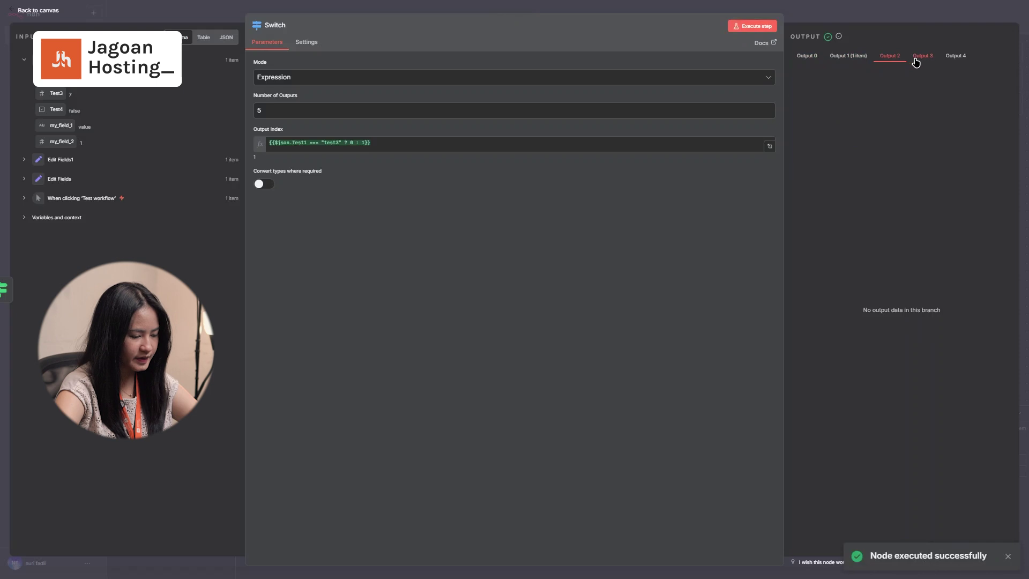
{"action": "left_click", "coordinate": [955, 59]}
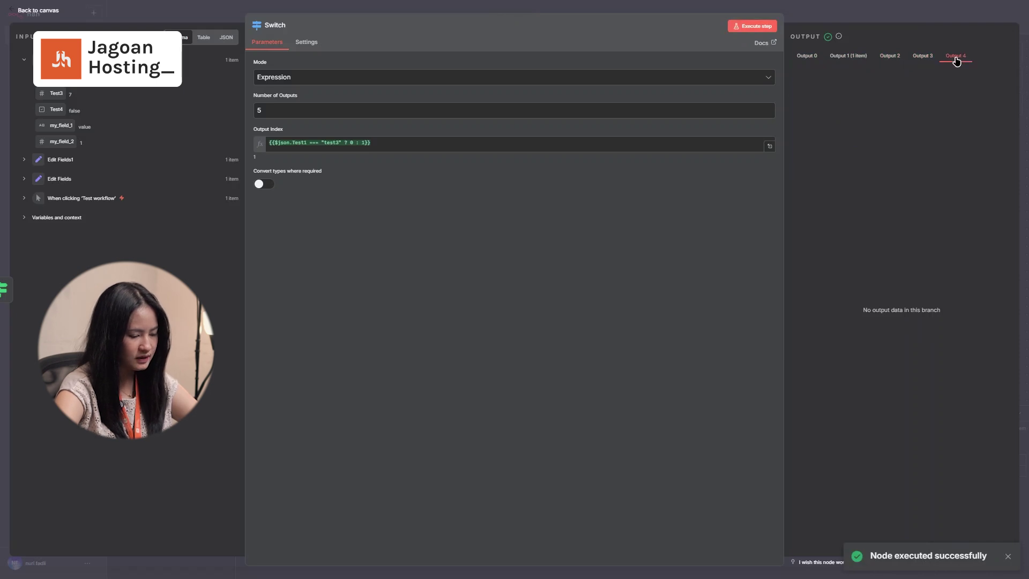
{"action": "key", "text": "Escape"}
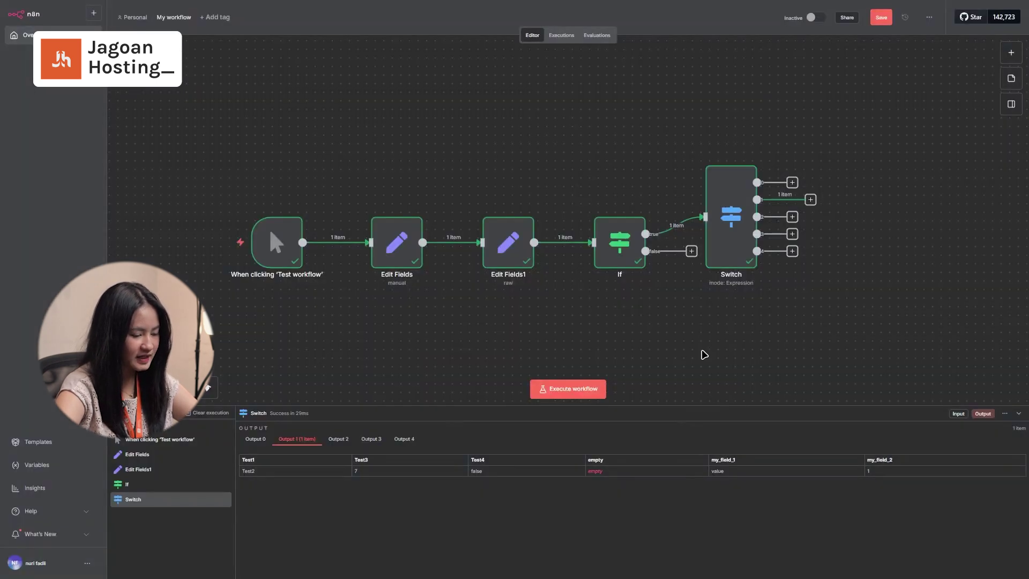